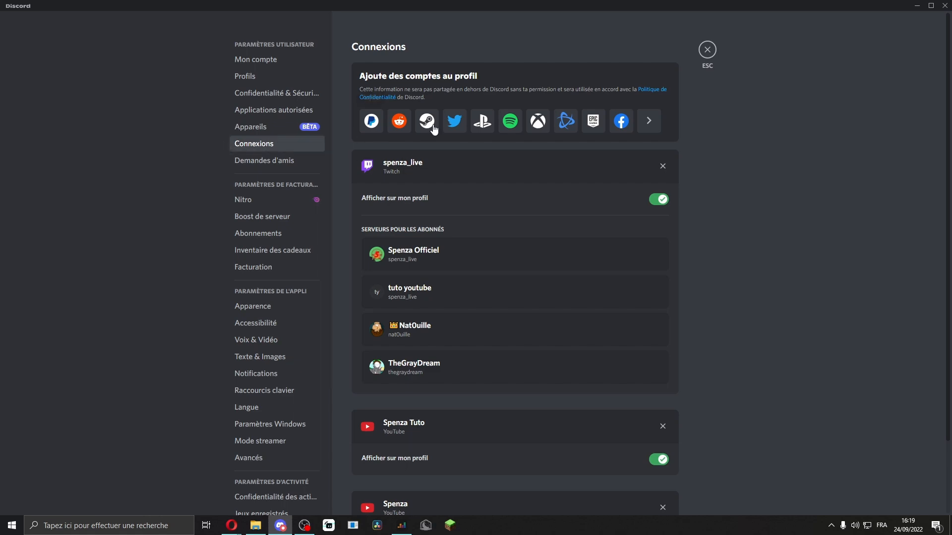
- Link a Twitch account to the user profile's connections, then close the confirmation page and the user settings
click(649, 120)
click(533, 310)
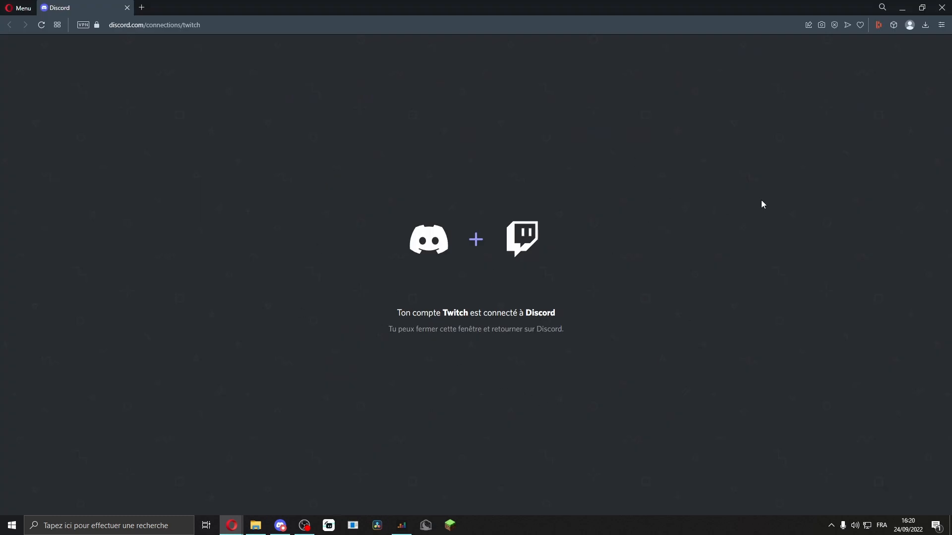
click(942, 7)
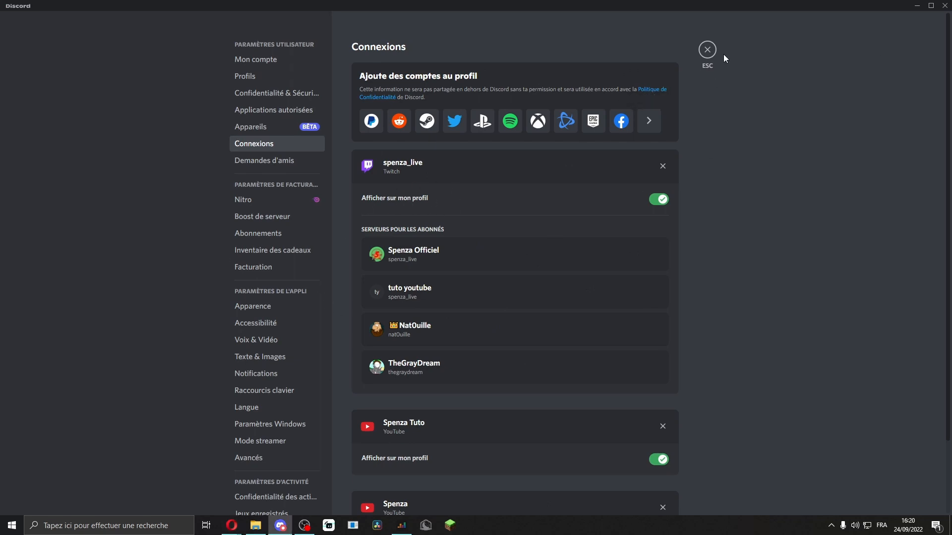
click(707, 49)
- Open the Twitch integration in the tuto youtube server's settings and enable it for the linked channel
click(118, 22)
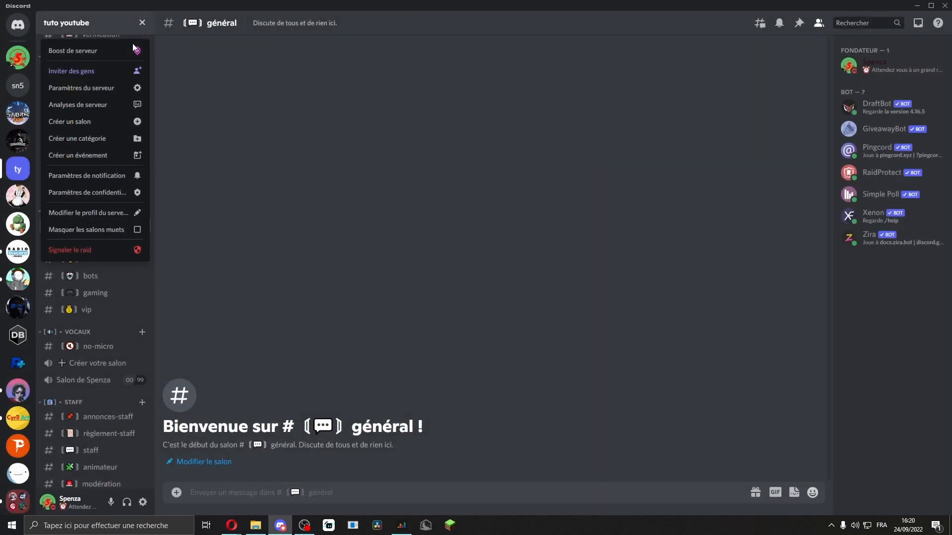
click(105, 90)
click(233, 127)
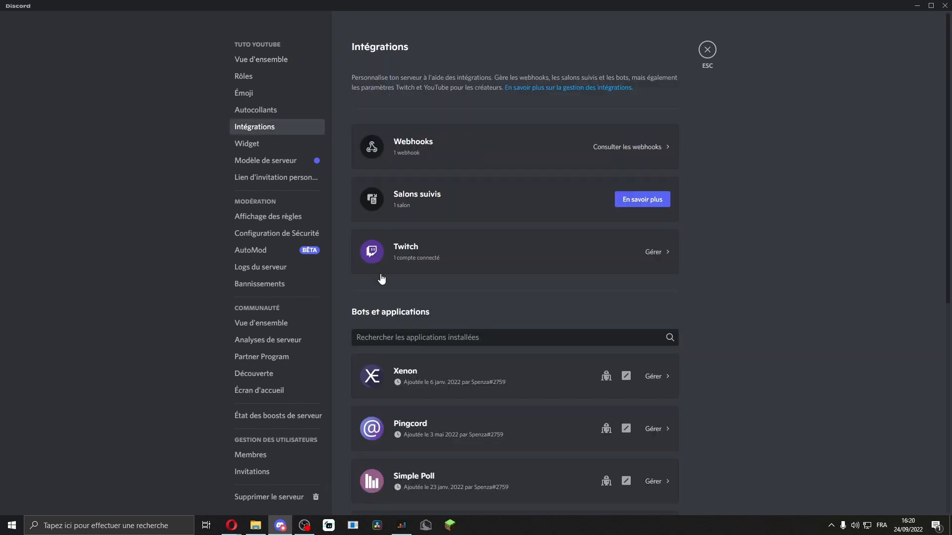
click(419, 254)
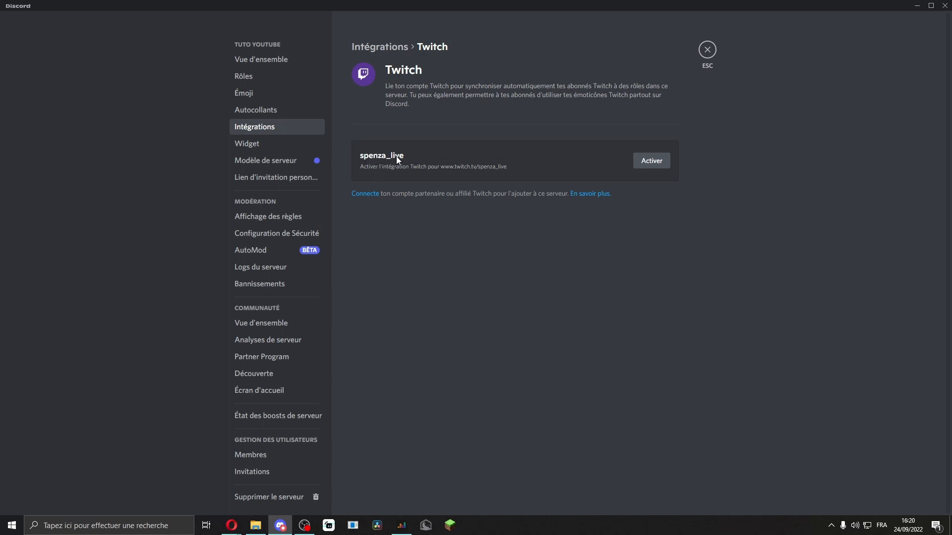
click(649, 161)
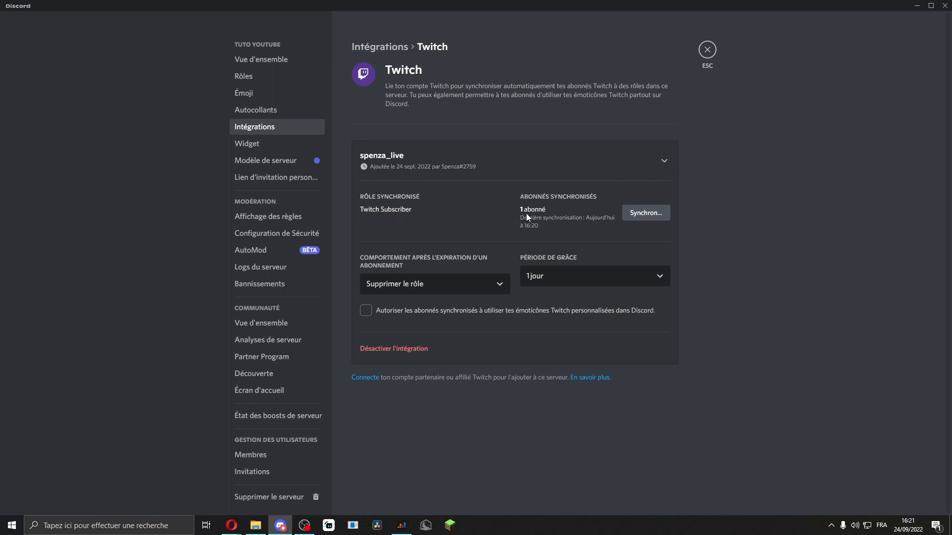
- Synchronise the Twitch subscribers and keep the expired-subscription behaviour at Supprimer le rôle
click(623, 211)
click(436, 284)
click(422, 286)
click(452, 291)
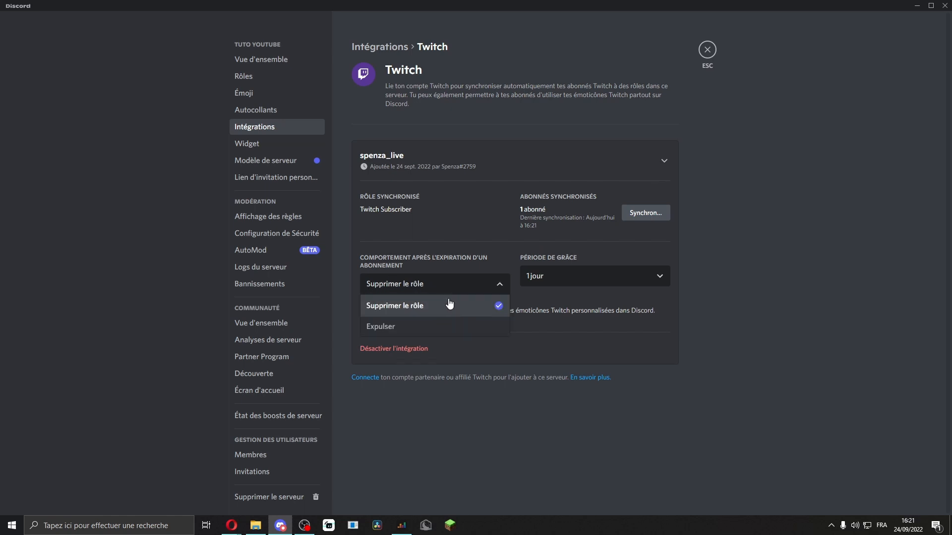
click(399, 328)
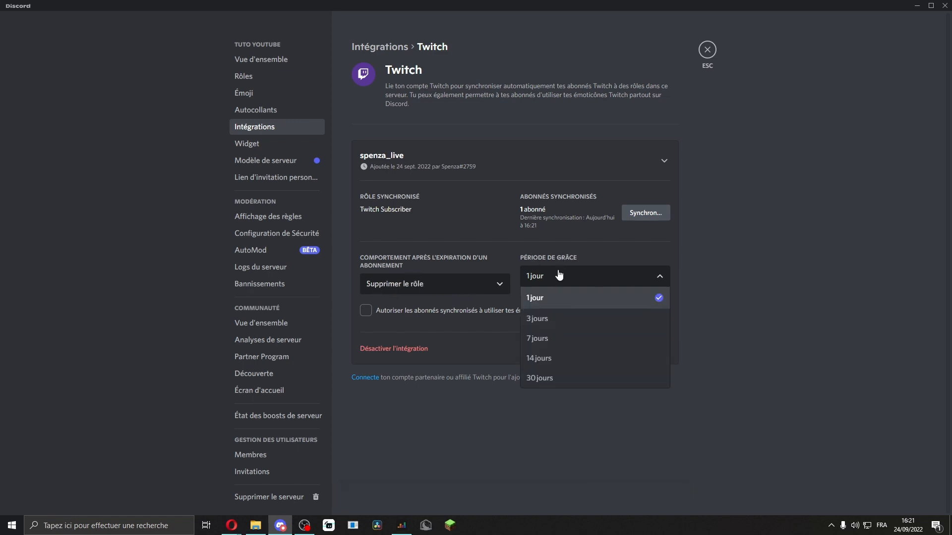
- Set the grace period to 3 jours, allow synchronised subscribers to use the custom Twitch emotes, and save the changes
click(643, 276)
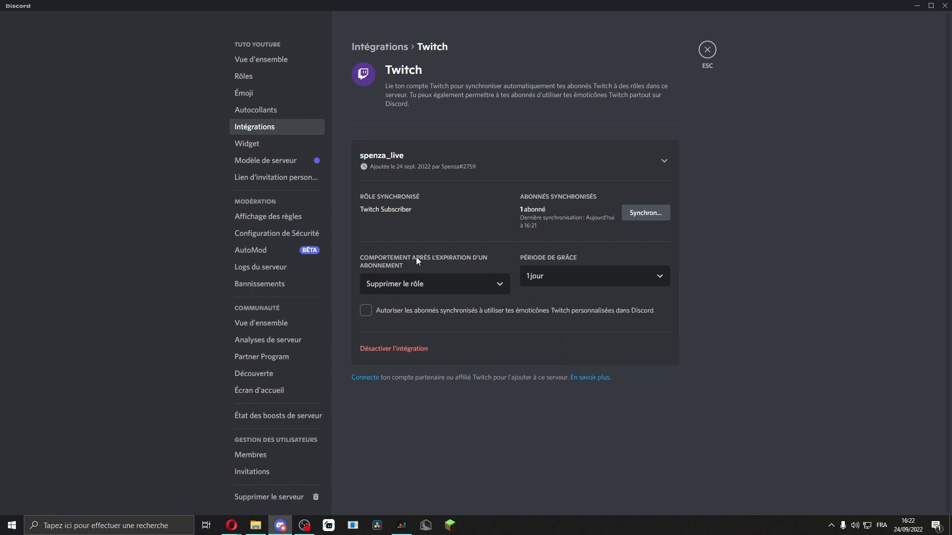
click(552, 280)
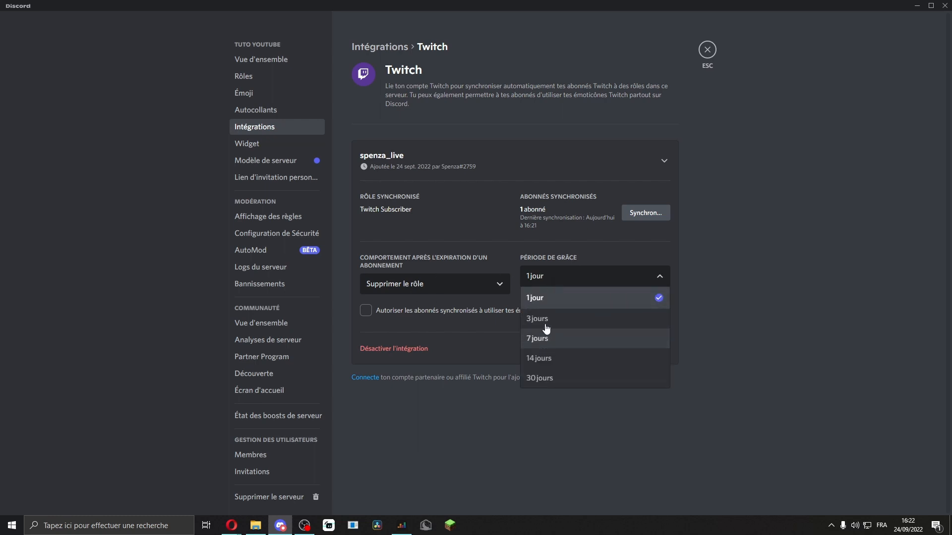
click(671, 295)
click(621, 284)
click(561, 325)
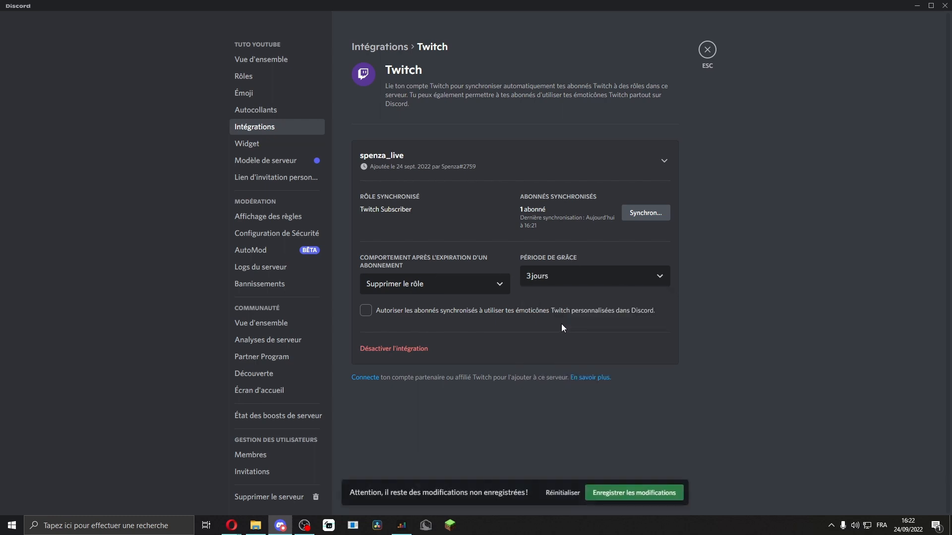
click(548, 287)
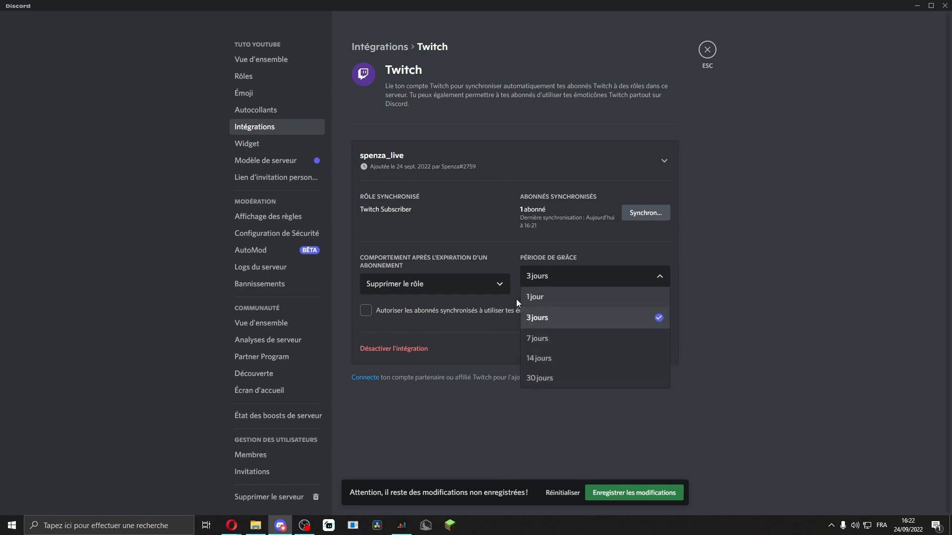
click(538, 297)
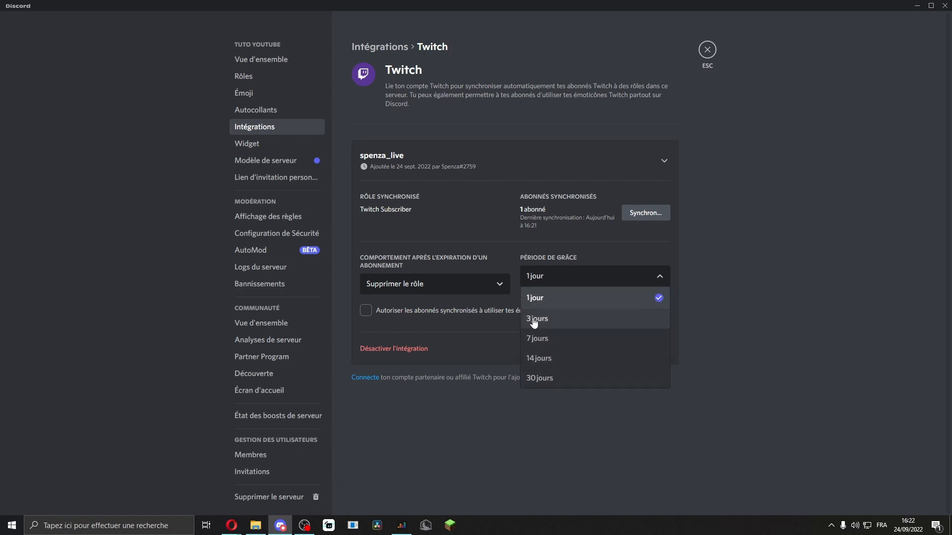
click(540, 320)
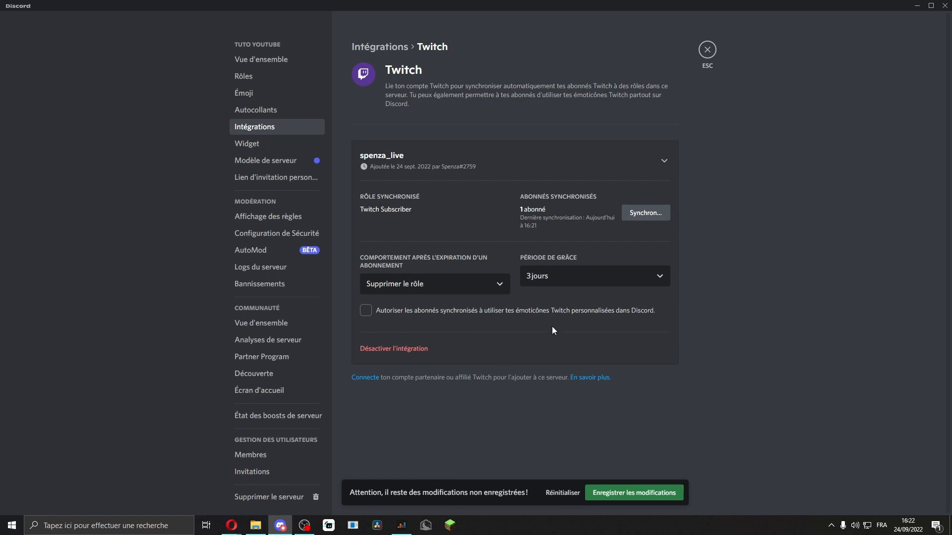
click(366, 310)
click(612, 492)
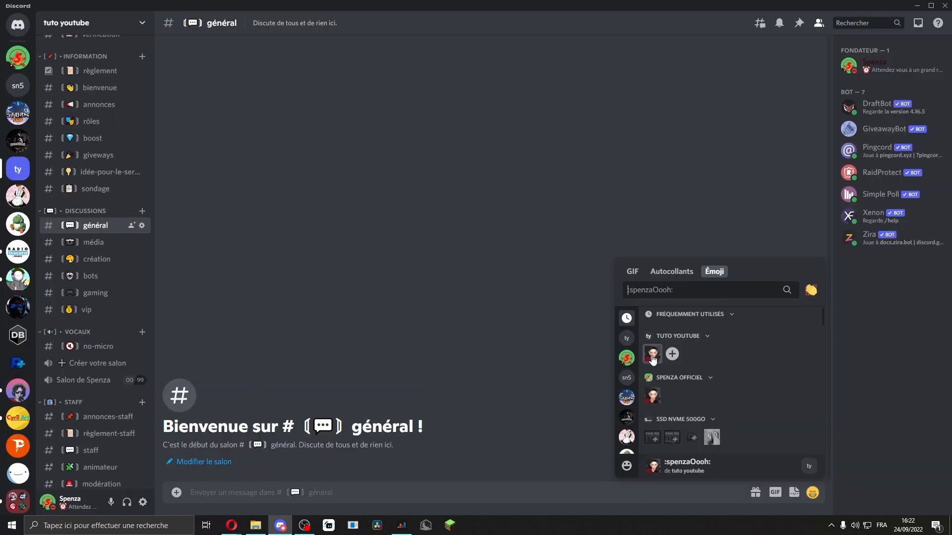
- Send the :spenzaOooh: emoji in the général channel and open the server founder's profile
click(652, 355)
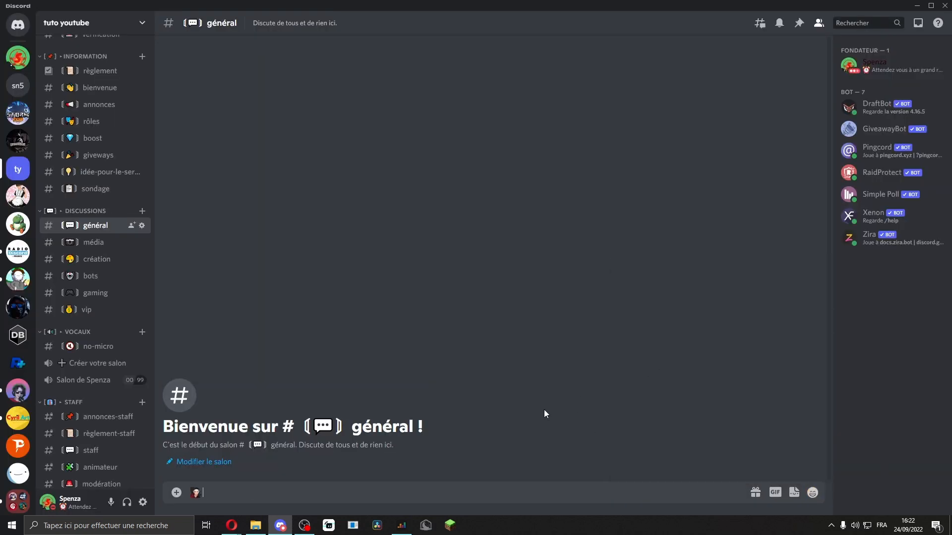
key(Return)
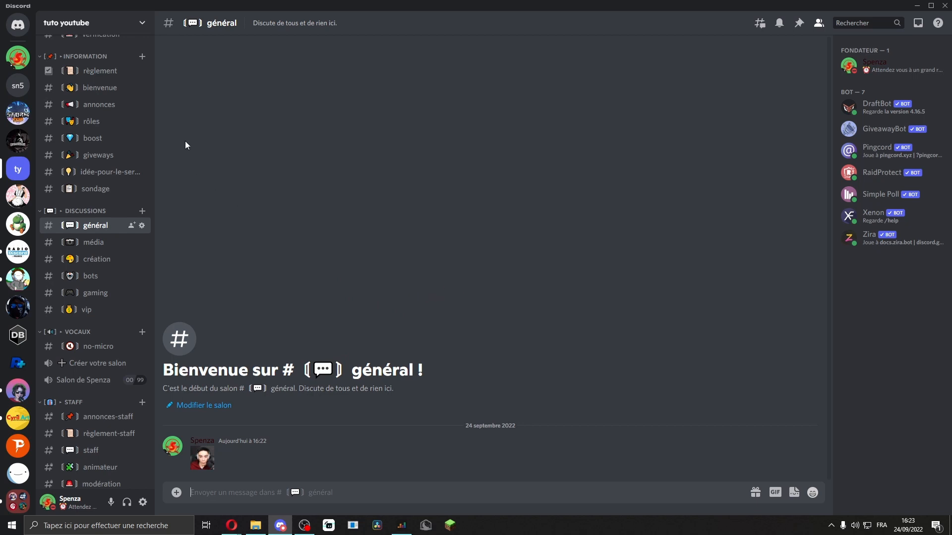
click(875, 66)
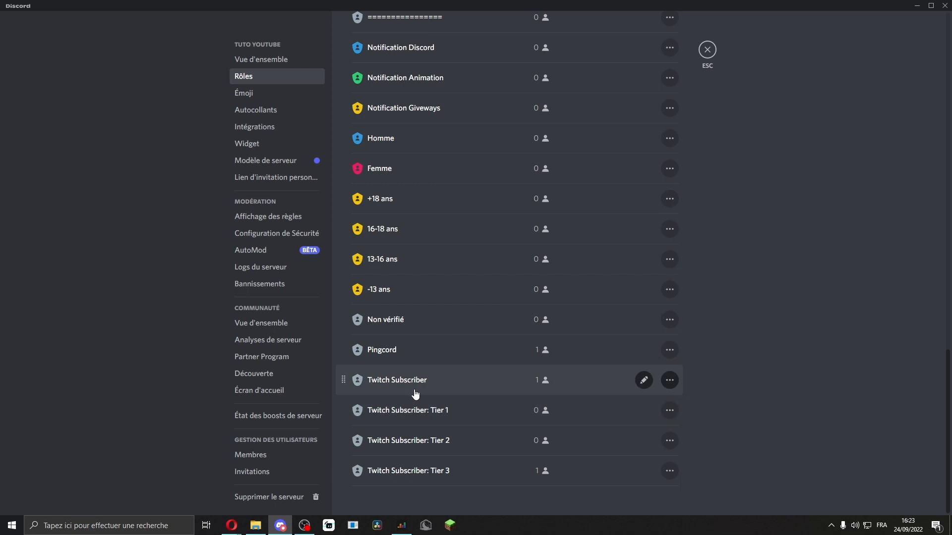
- Rename the Twitch Subscriber role as Sub, give it the dark purple colour, and save the changes
click(644, 380)
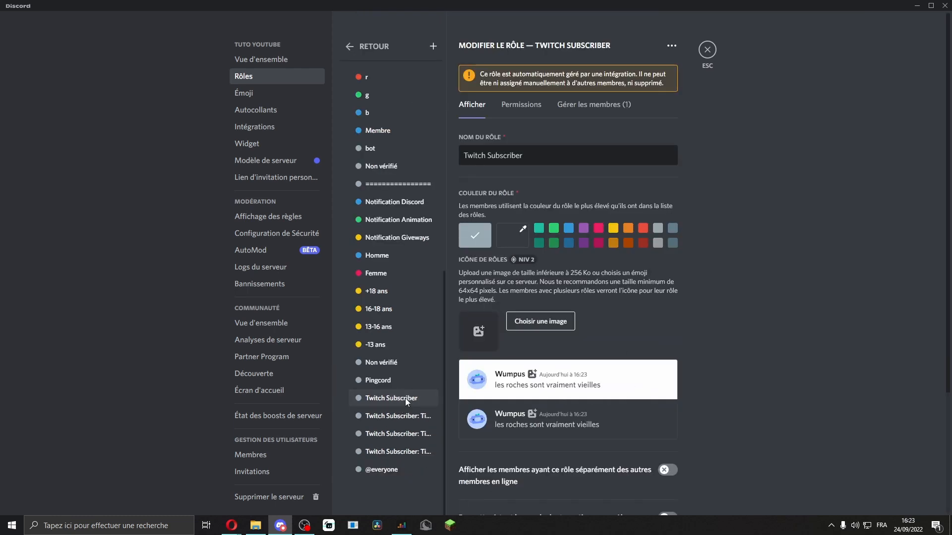
drag(560, 158, 401, 163)
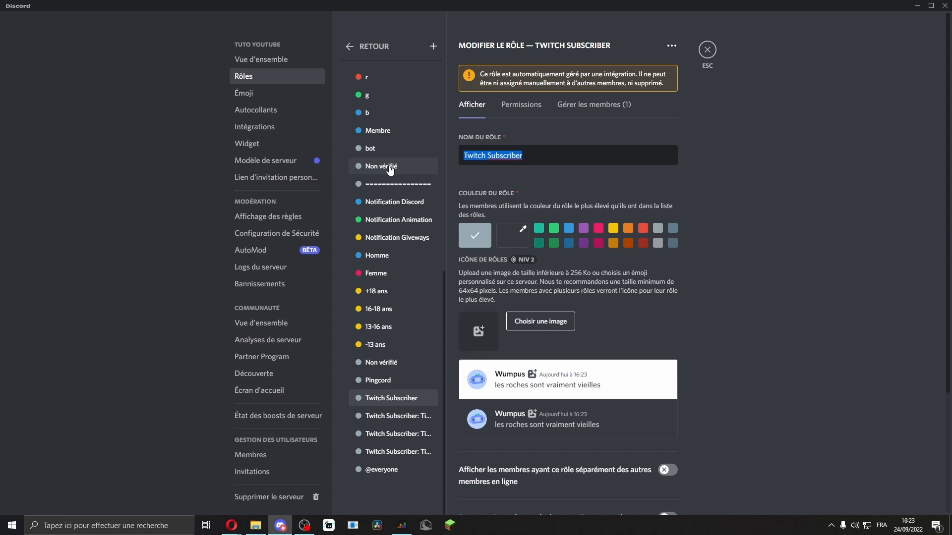
text(Sub)
click(584, 242)
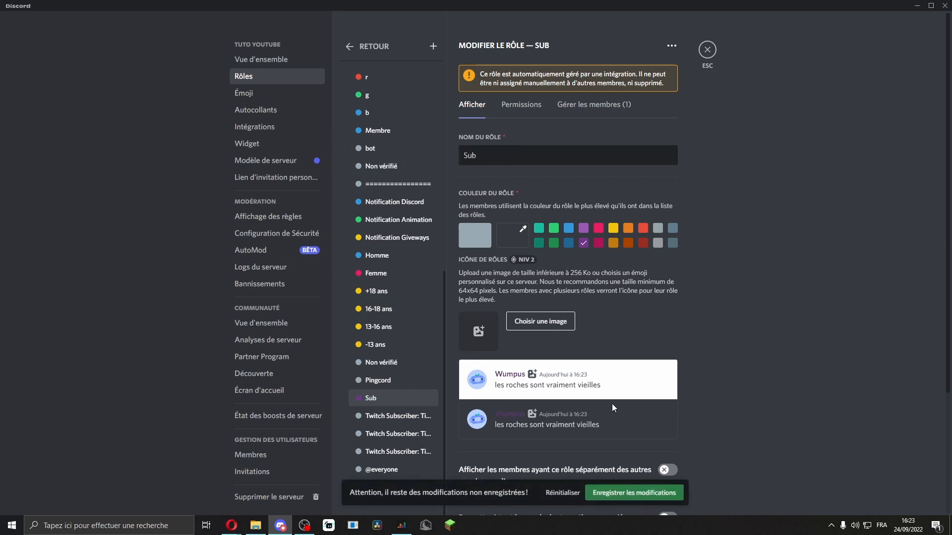
click(639, 495)
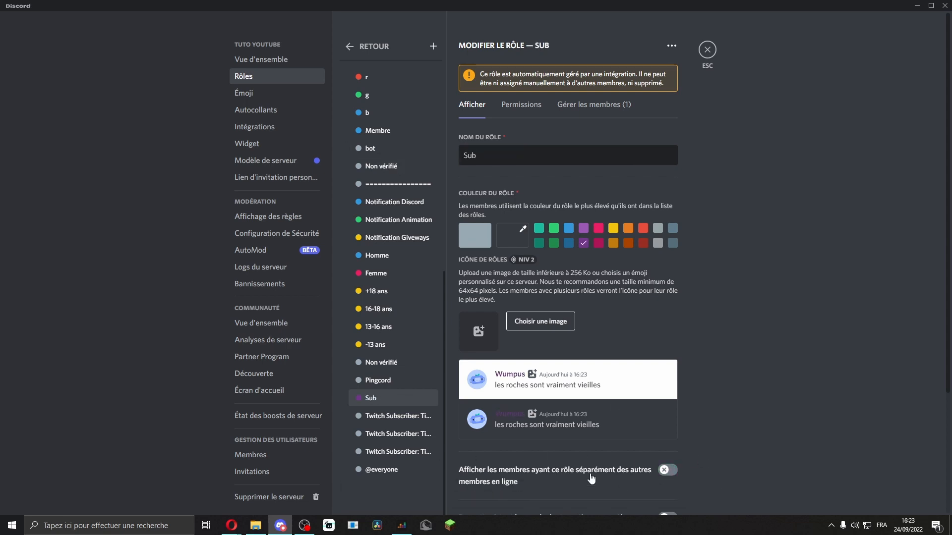
- Place the Sub role just above Vip, display its members separately from other online members, and save
click(668, 470)
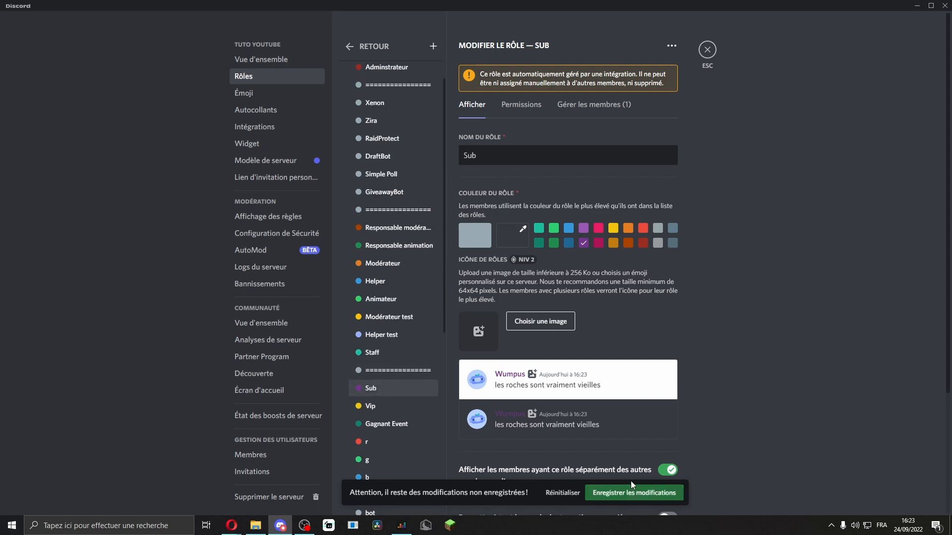
click(633, 491)
- Review the full list of permissions of the Sub role
scroll(382, 411, down, 5)
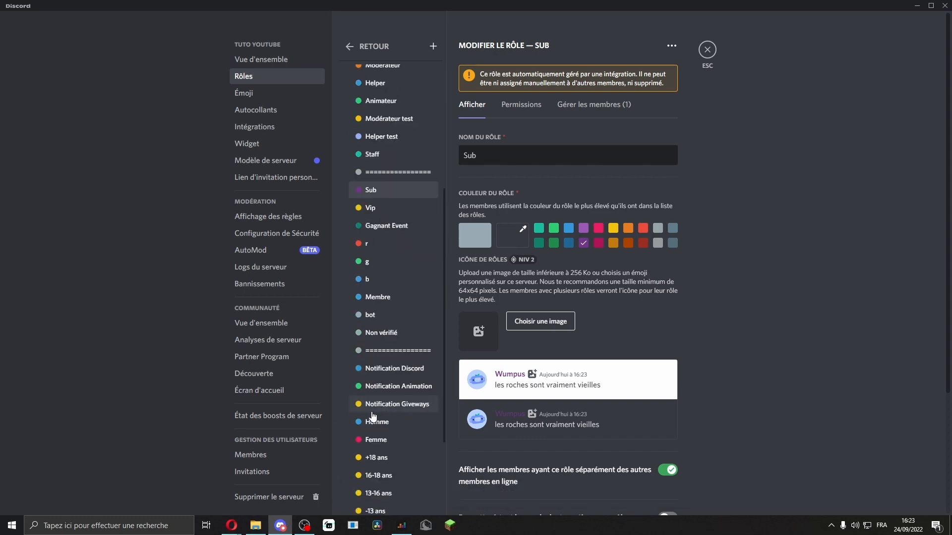
scroll(381, 407, down, 3)
click(520, 105)
scroll(687, 225, down, 5)
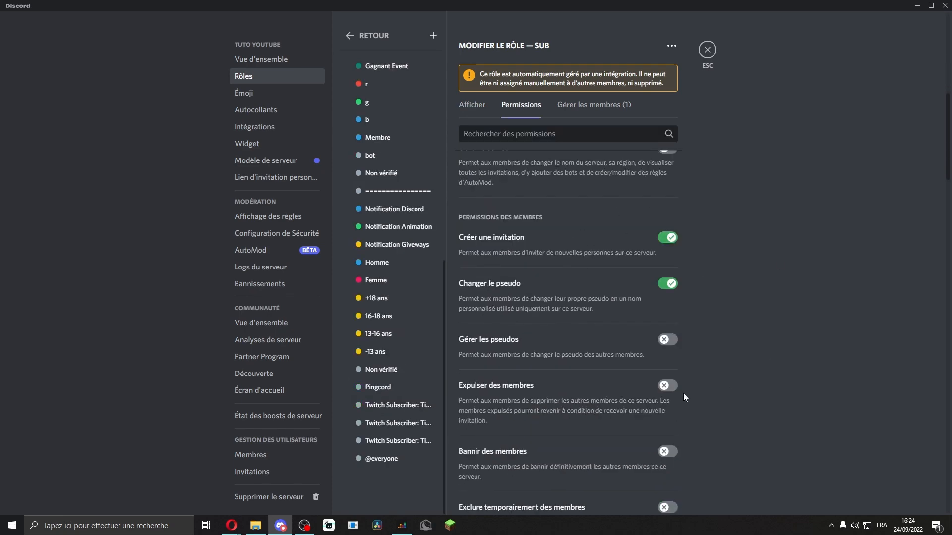
scroll(594, 293, down, 6)
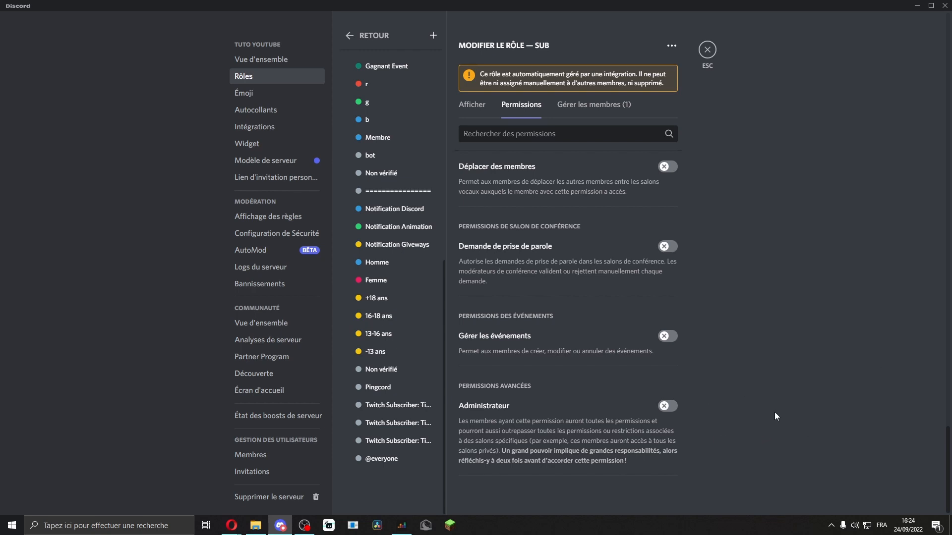
- Examine the Twitch Subscriber Tier 1, 2 and 3 roles, including Tier 2's permissions and display options, and leave the server settings
scroll(374, 234, up, 4)
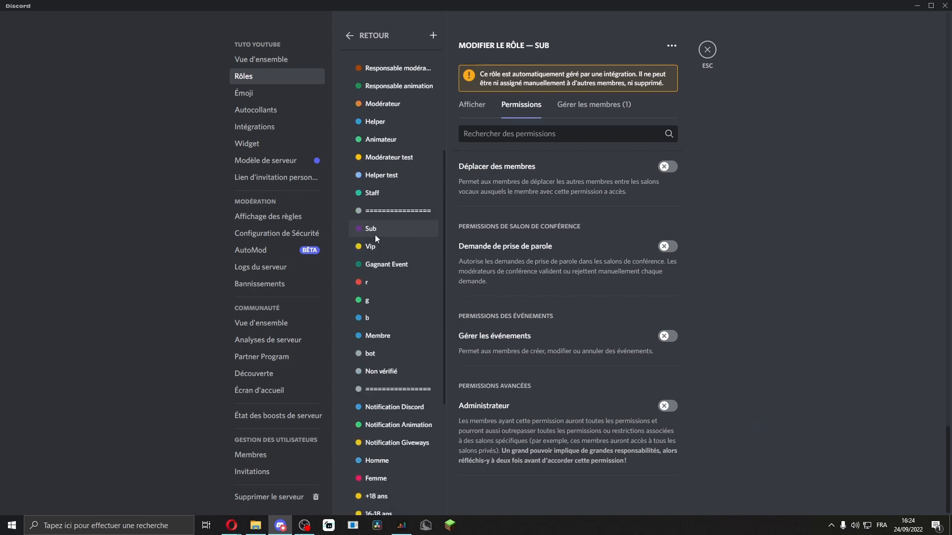
scroll(367, 232, down, 4)
click(381, 406)
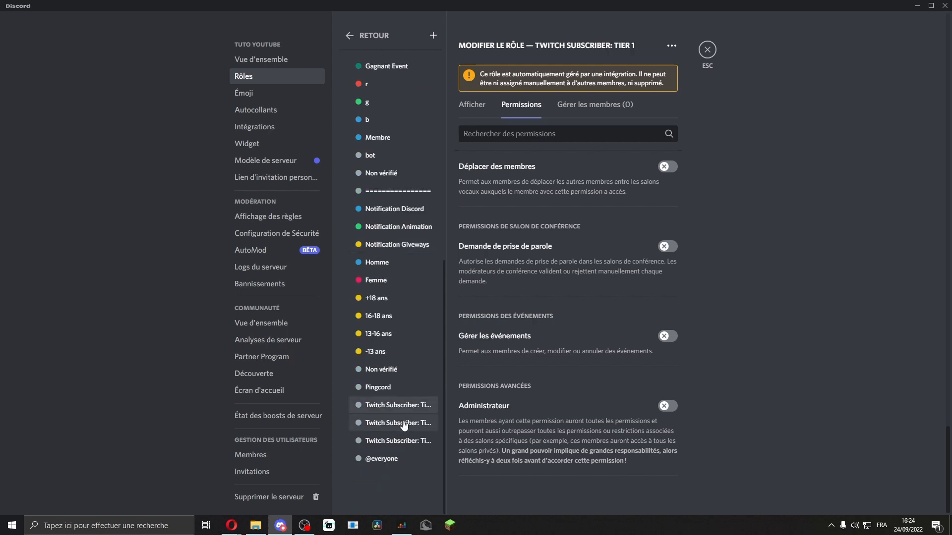
click(404, 441)
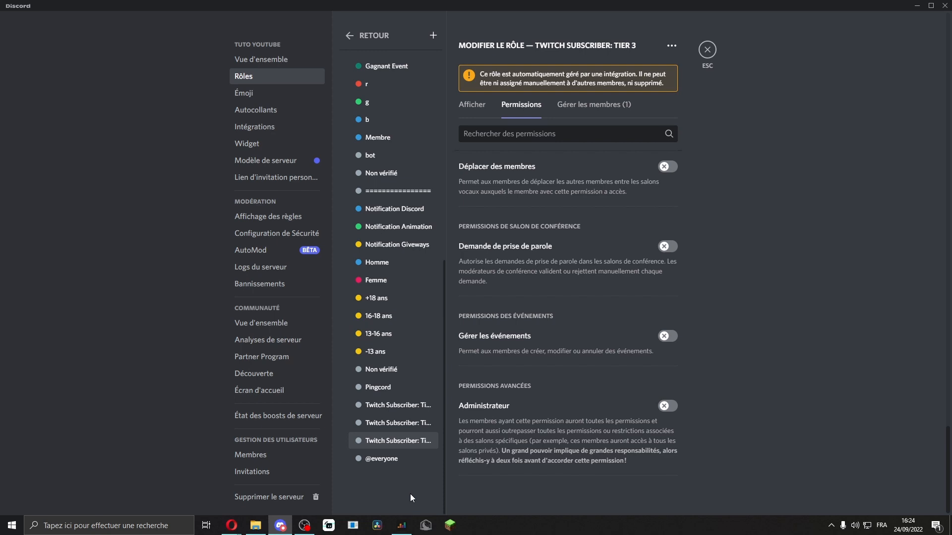
click(396, 405)
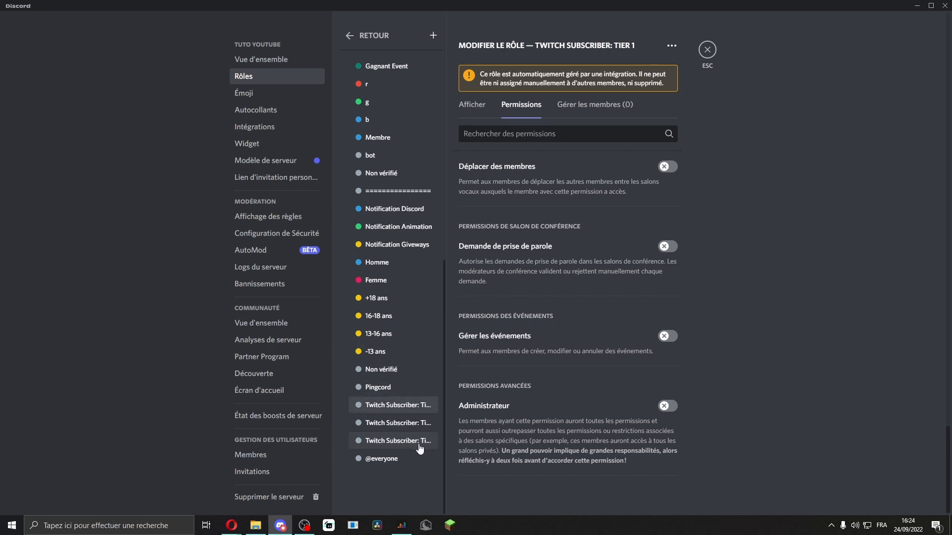
click(396, 423)
scroll(546, 287, up, 15)
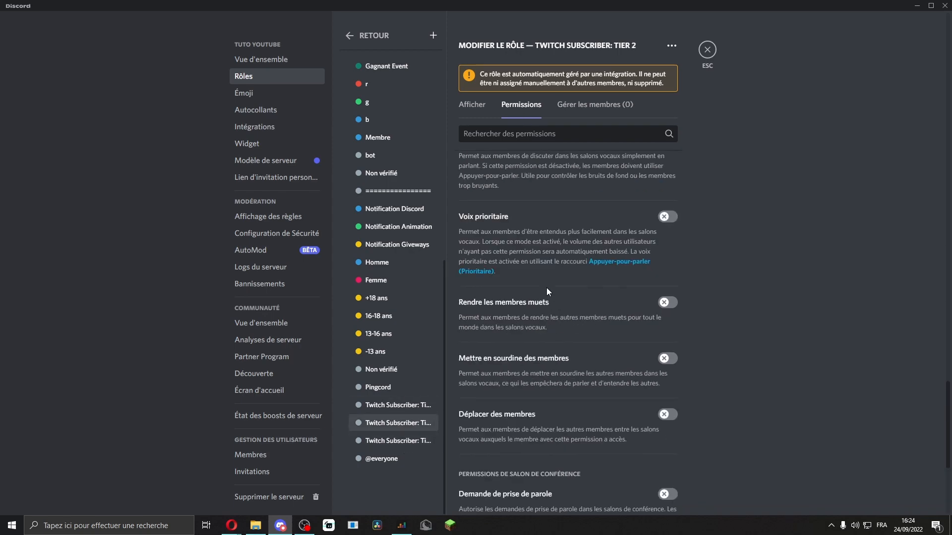
scroll(529, 232, up, 6)
scroll(550, 322, down, 15)
scroll(560, 356, up, 8)
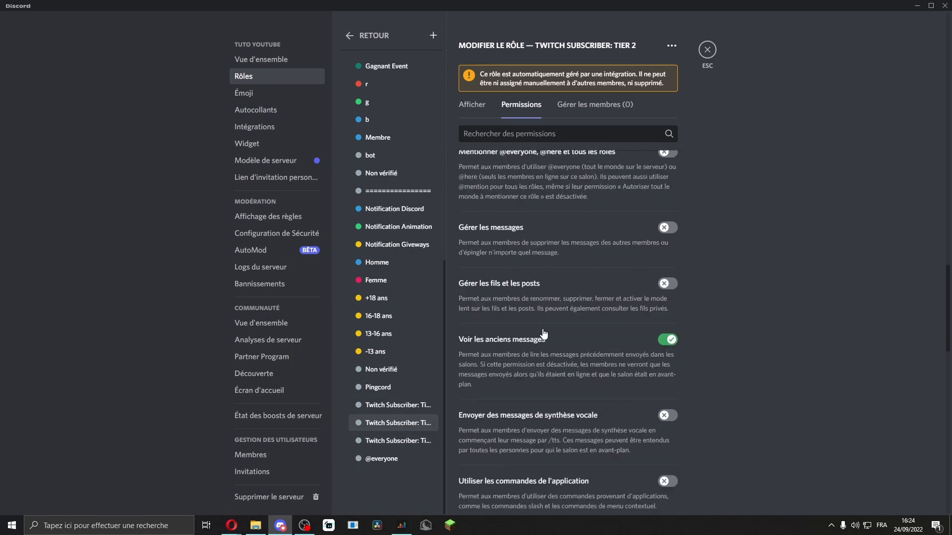
click(473, 106)
scroll(545, 308, down, 3)
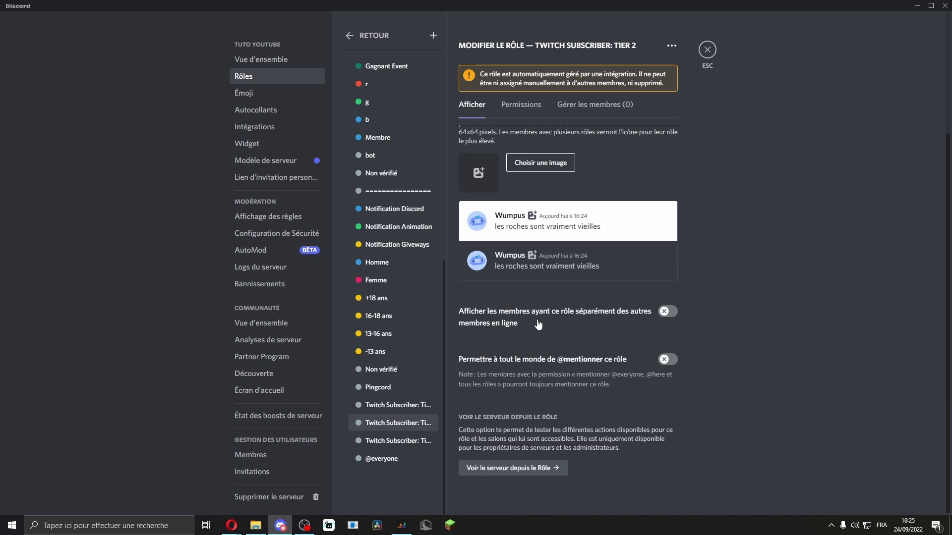
key(Escape)
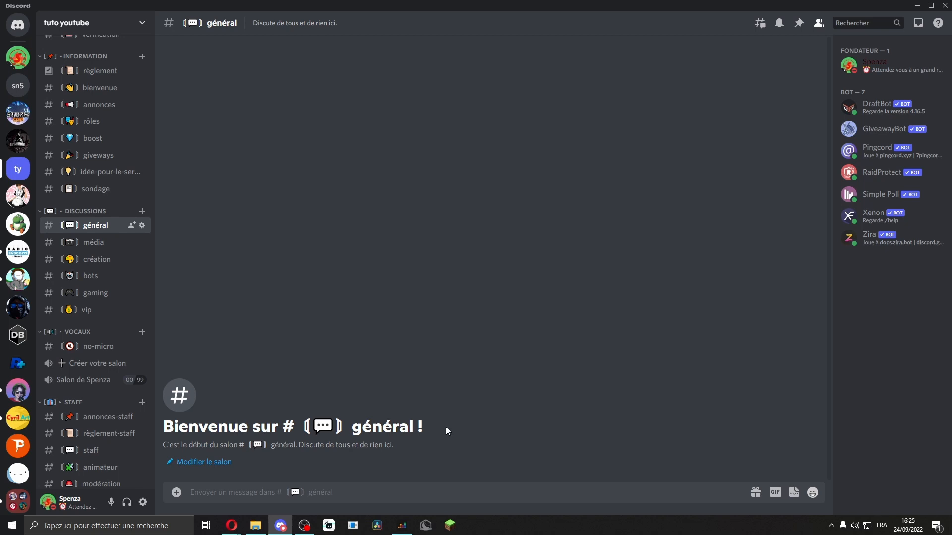
- Review the user profile's account connections and the server's Twitch integration settings, then close the settings
click(143, 502)
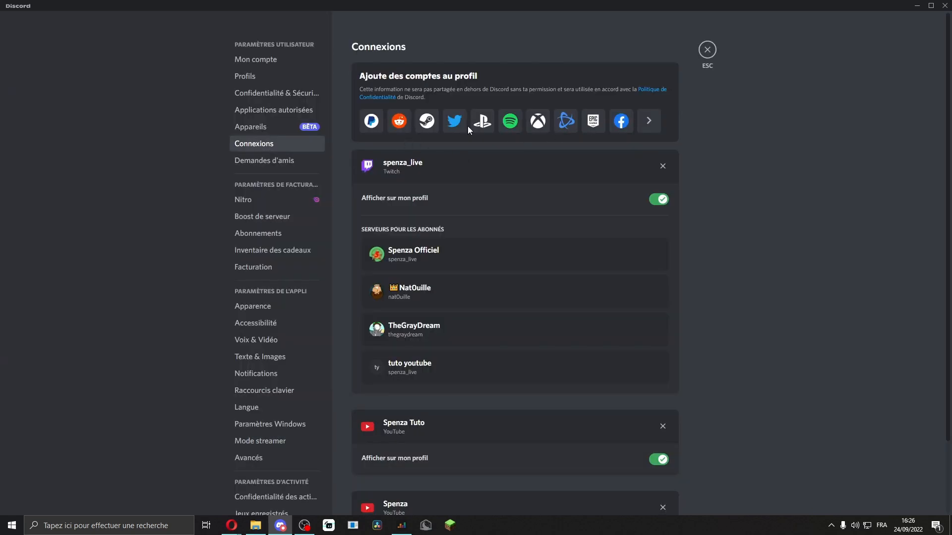
key(Escape)
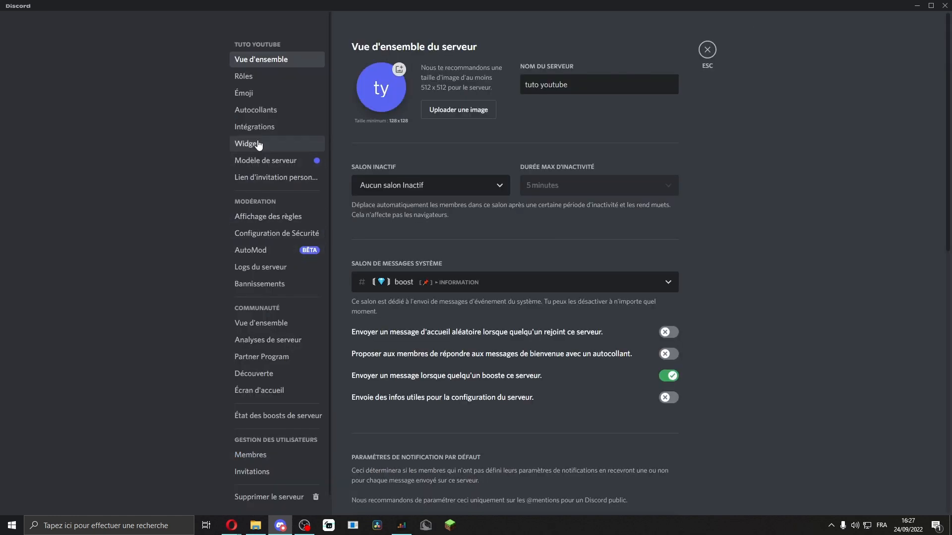
click(262, 127)
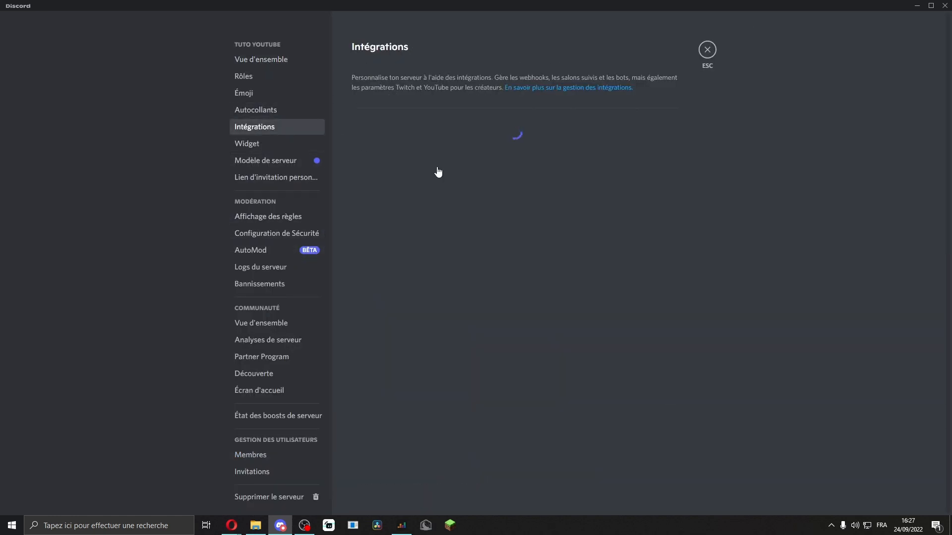
click(466, 252)
click(432, 162)
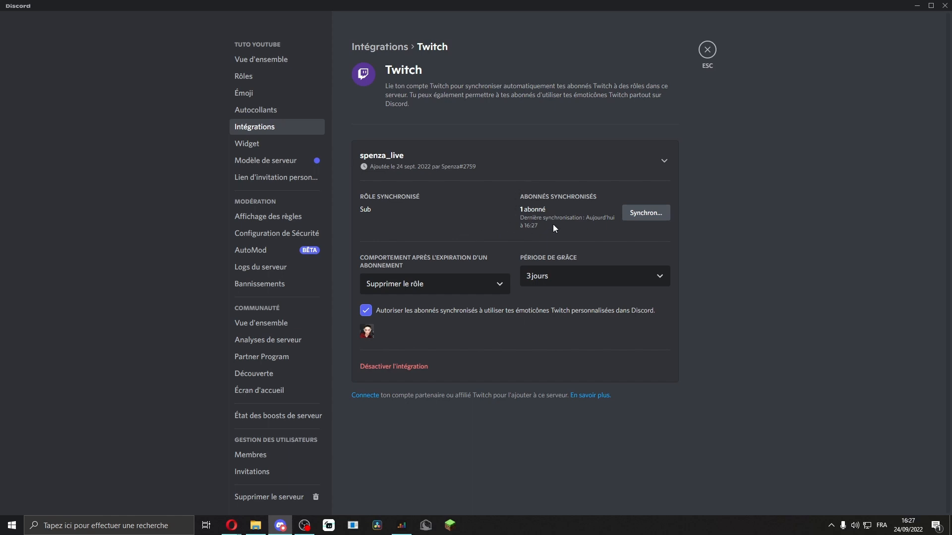
key(Escape)
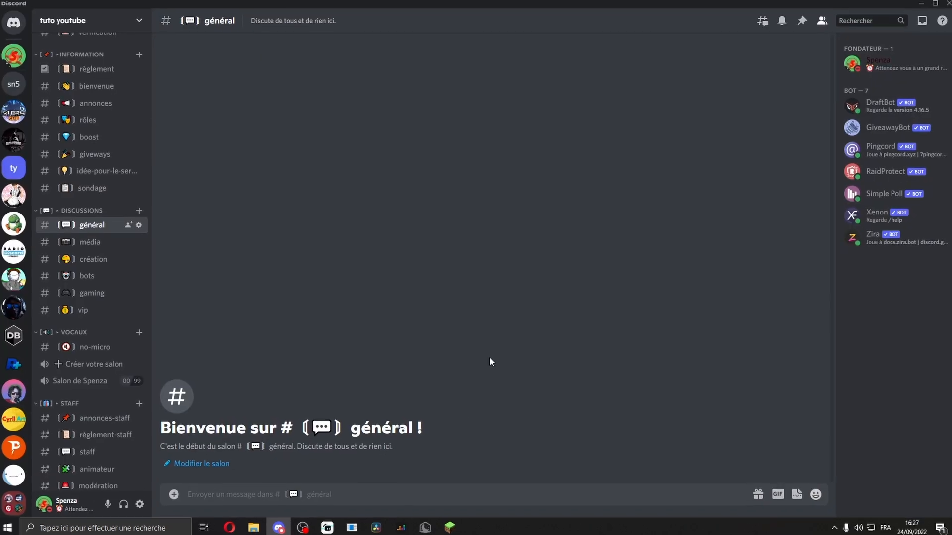